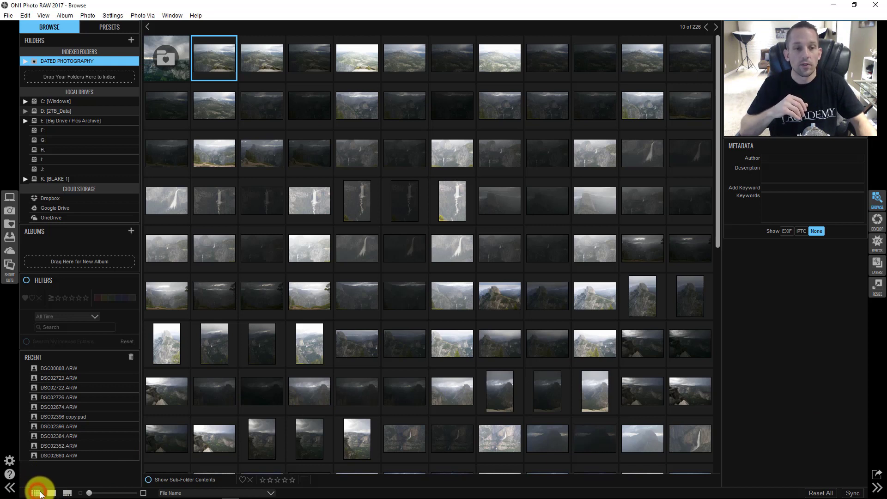
# - Switch to the filmstrip view, step through to the snowy ridge photo and rate it five stars
pyautogui.click(52, 493)
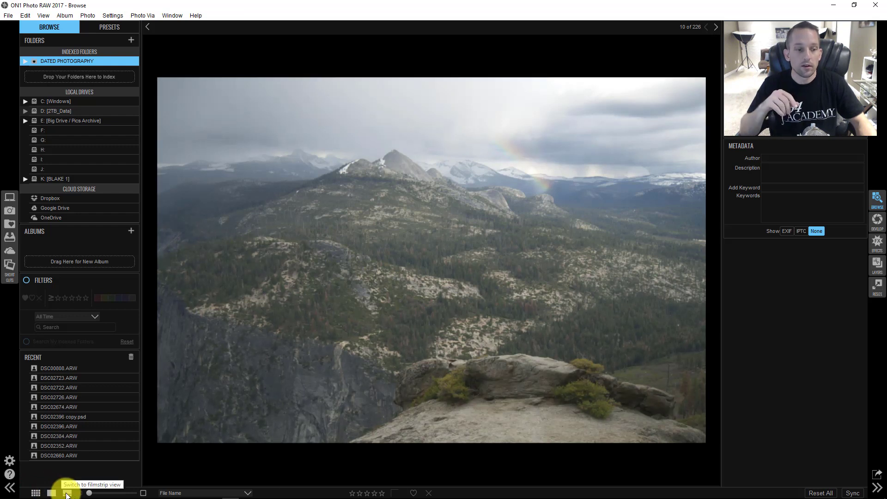
pyautogui.click(67, 493)
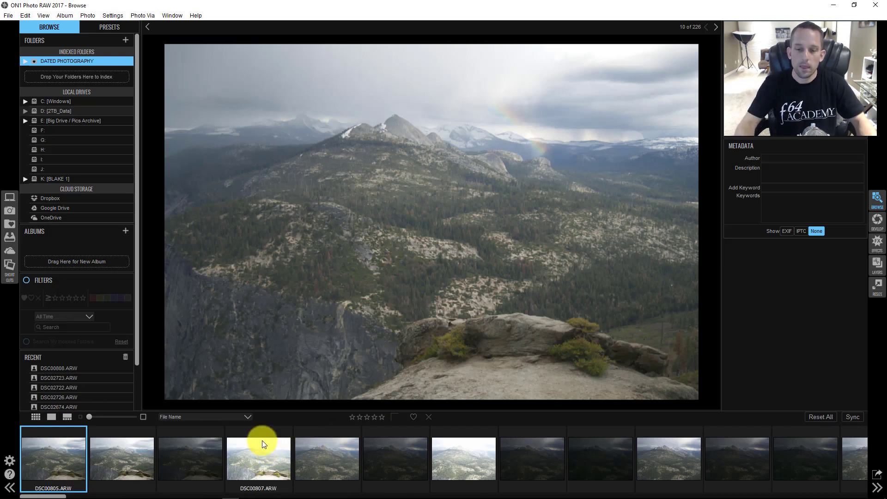
pyautogui.press('Right')
pyautogui.press('Right')
pyautogui.press('Right')
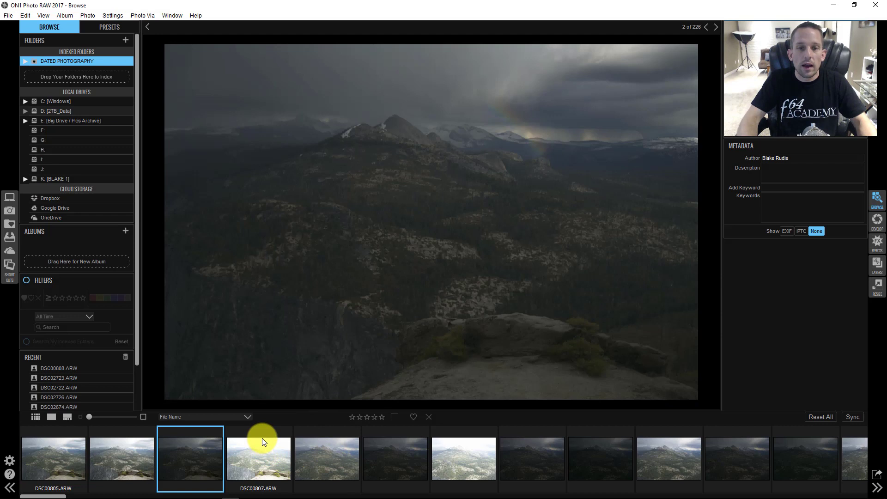
pyautogui.press('Right')
pyautogui.press('Right')
pyautogui.press('Right')
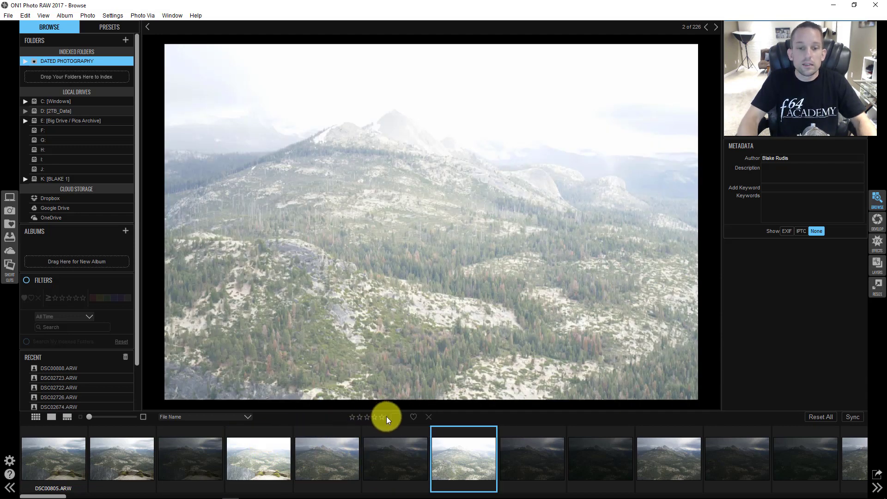
pyautogui.press('Right')
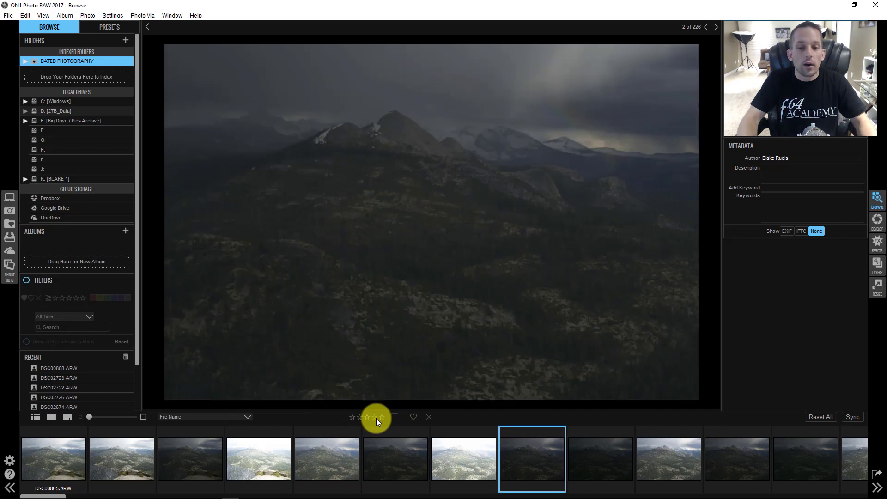
pyautogui.press('Right')
pyautogui.press('Right')
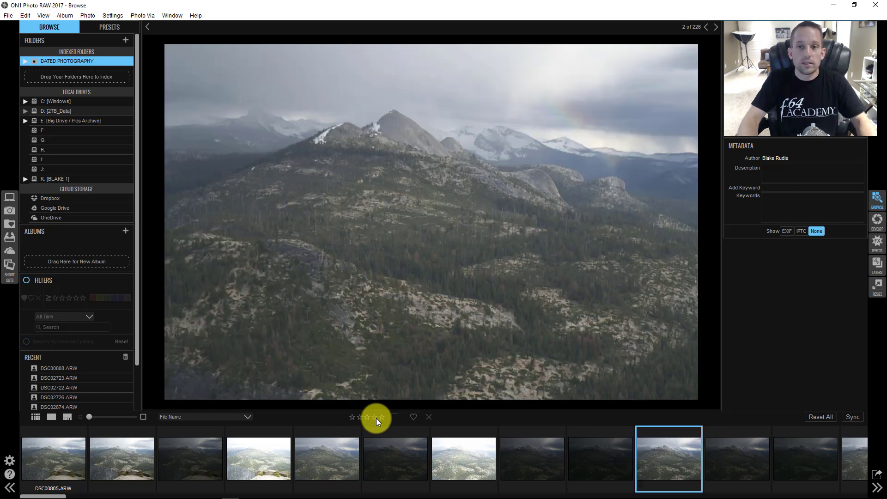
pyautogui.click(381, 417)
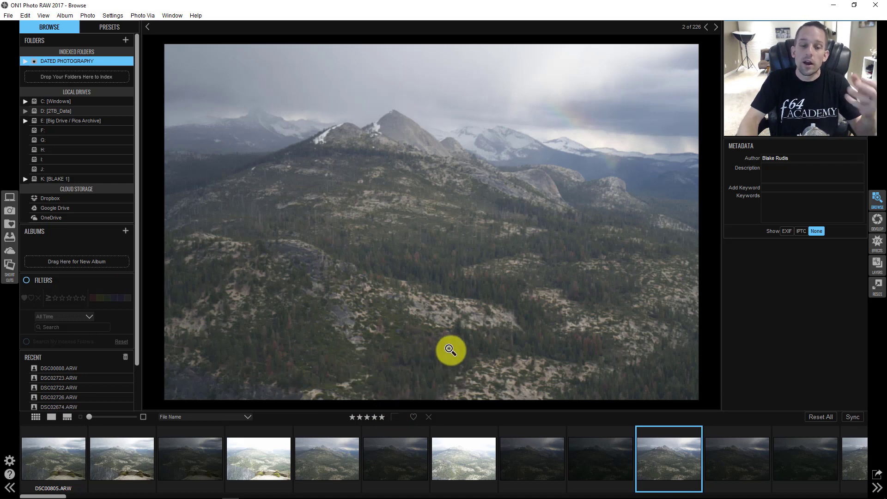
# - Give the photo a dark green colour label
pyautogui.click(396, 417)
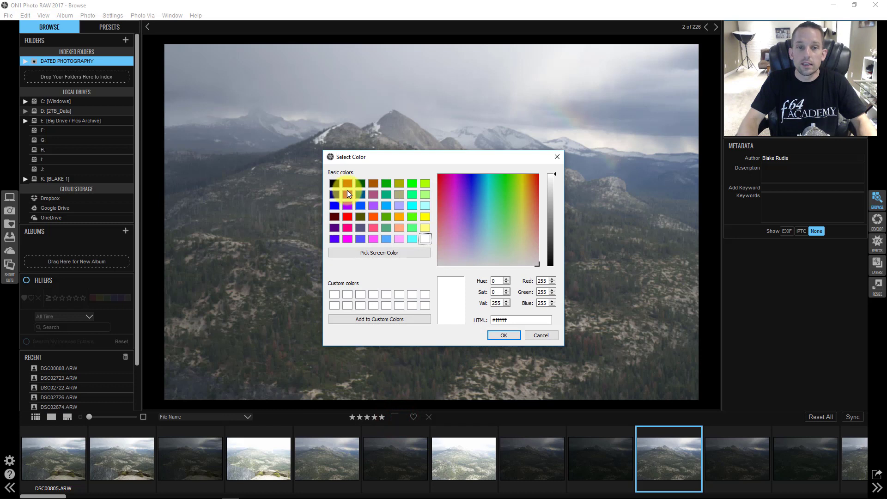
pyautogui.click(360, 183)
pyautogui.click(505, 335)
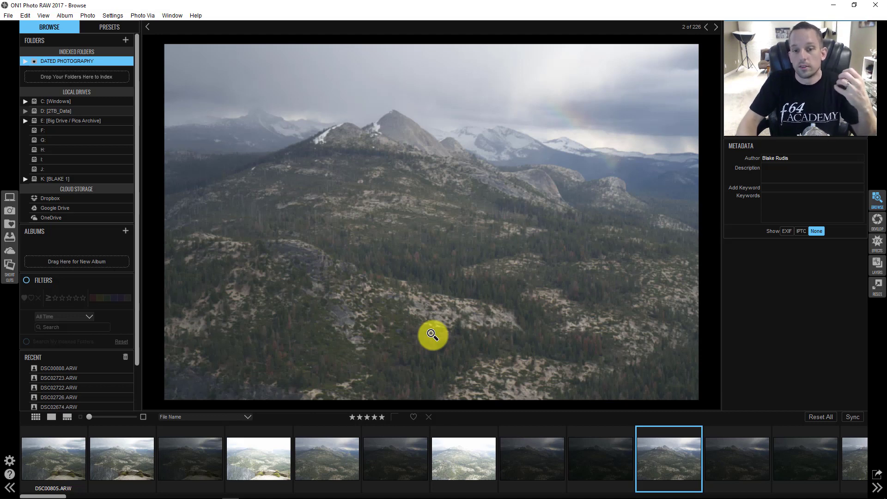
# - Move through the filmstrip to the stormy waterfall photo DSC00892.ARW
pyautogui.press('Right')
pyautogui.press('Left')
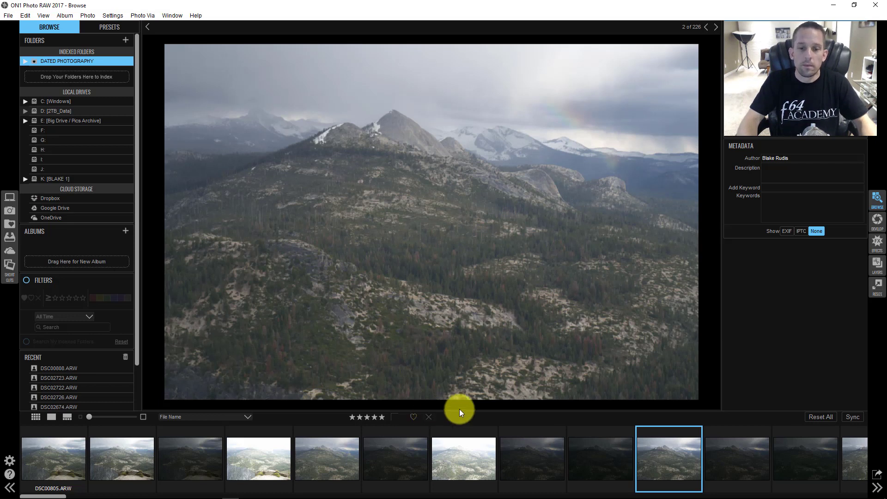
pyautogui.press('Right')
pyautogui.press('Right')
pyautogui.press('Right')
pyautogui.press('Right')
pyautogui.press('Right')
pyautogui.press('Right')
pyautogui.press('Right')
pyautogui.press('Right')
pyautogui.press('Right')
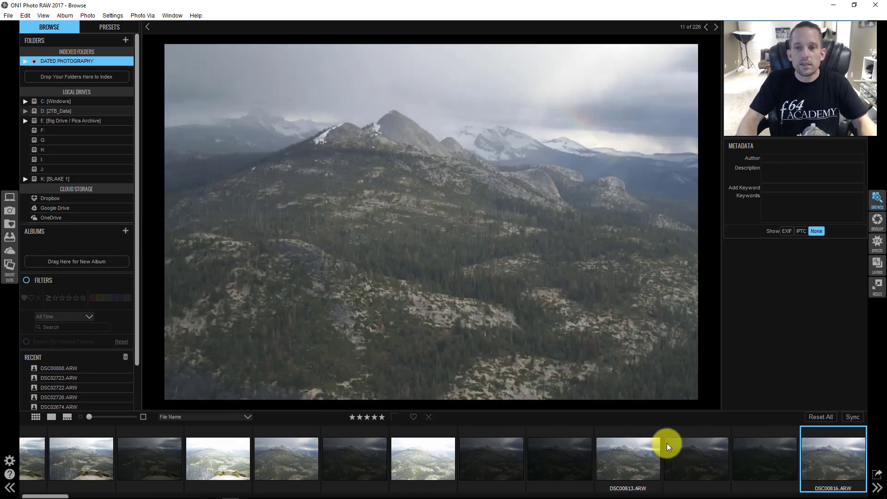
pyautogui.press('Right')
pyautogui.press('Right')
pyautogui.press('Right')
pyautogui.press('Right')
pyautogui.press('Right')
pyautogui.press('Right')
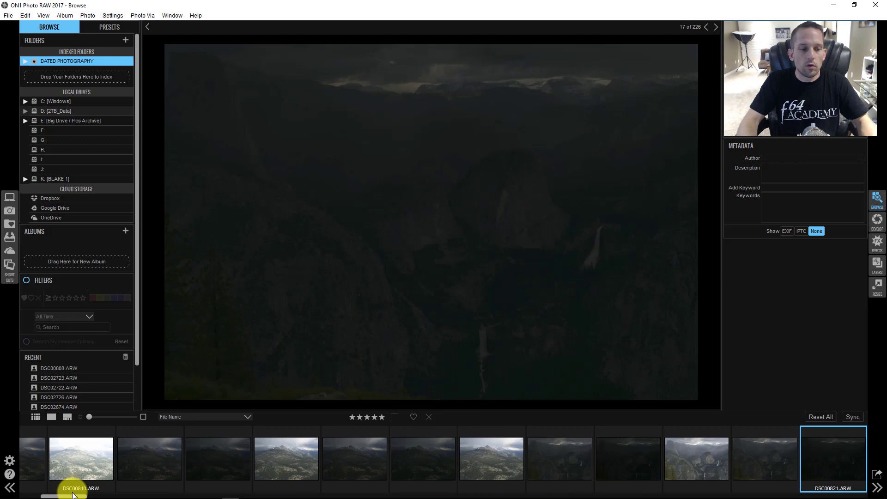
pyautogui.moveTo(74, 496); pyautogui.dragTo(339, 489)
# - Open DSC00892.ARW in Develop and set highlights −42, shadows 70, contrast 22, exposure 0.35
pyautogui.click(410, 460)
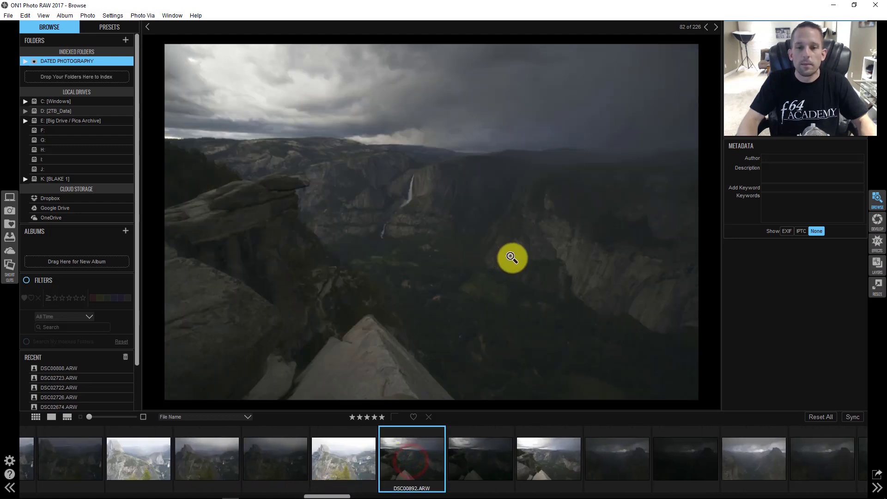
pyautogui.click(877, 221)
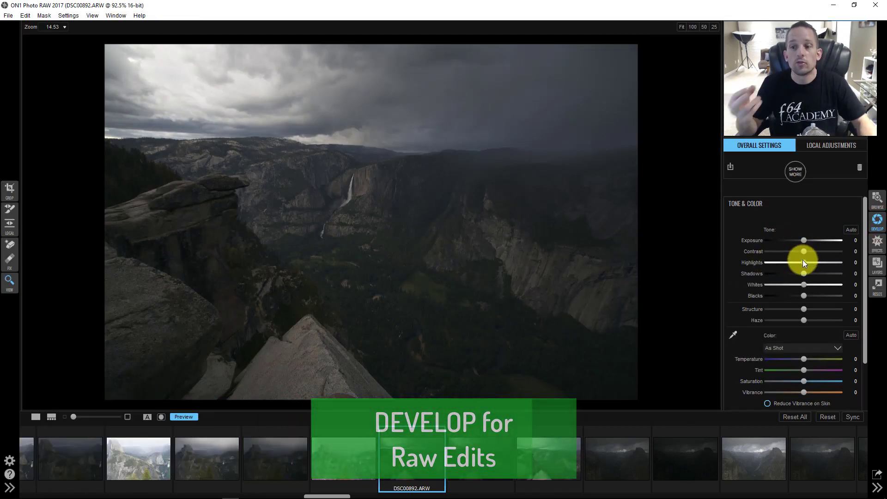
pyautogui.moveTo(808, 267); pyautogui.dragTo(829, 273)
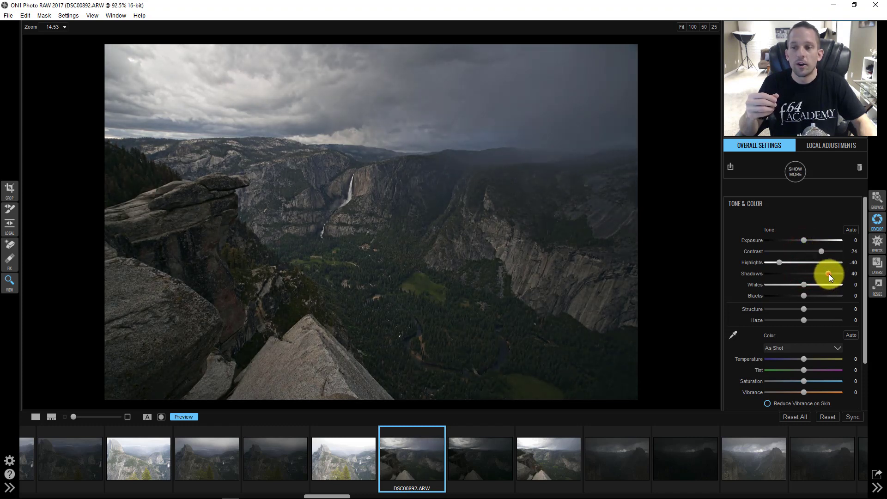
pyautogui.moveTo(831, 276); pyautogui.dragTo(837, 276)
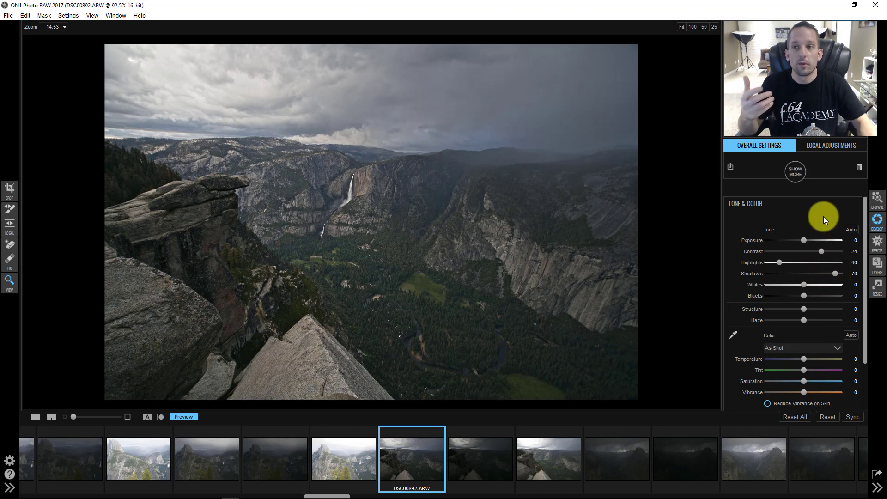
pyautogui.click(804, 240)
pyautogui.moveTo(804, 238); pyautogui.dragTo(822, 251)
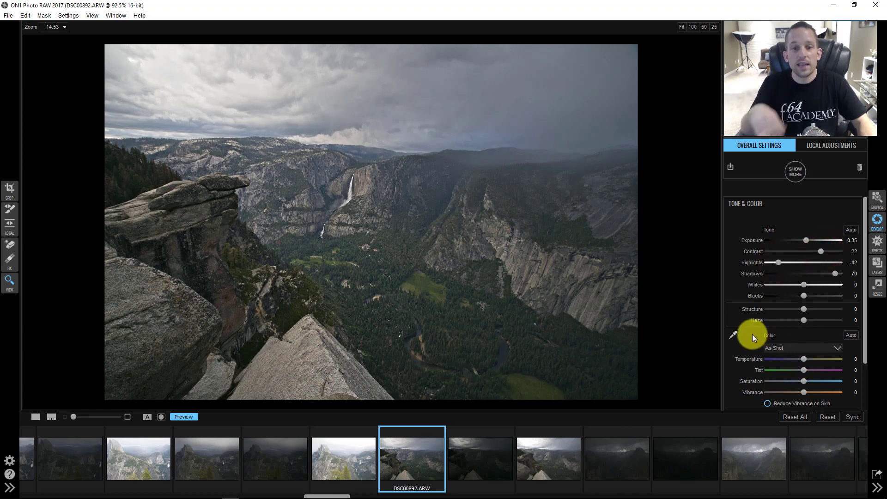
# - Collapse the Tone & Color panel and add a Color Adjustment from the extra adjustments list
pyautogui.rightClick(411, 462)
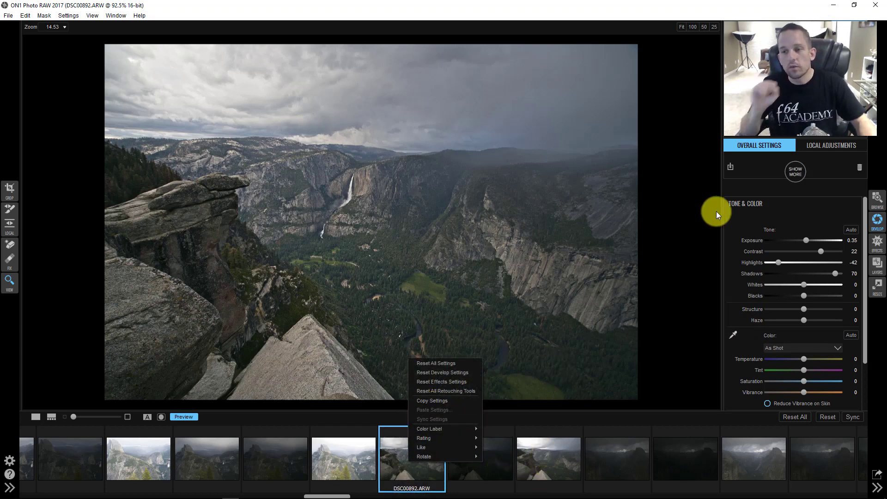
pyautogui.click(762, 207)
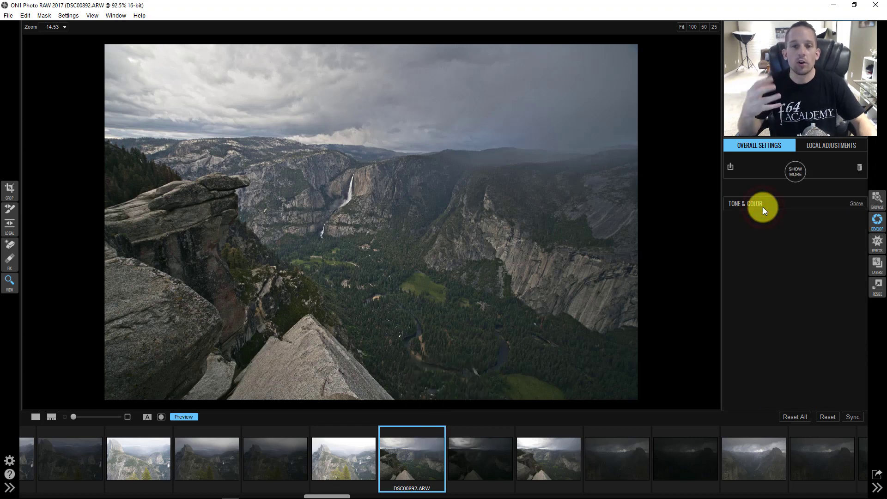
pyautogui.click(763, 207)
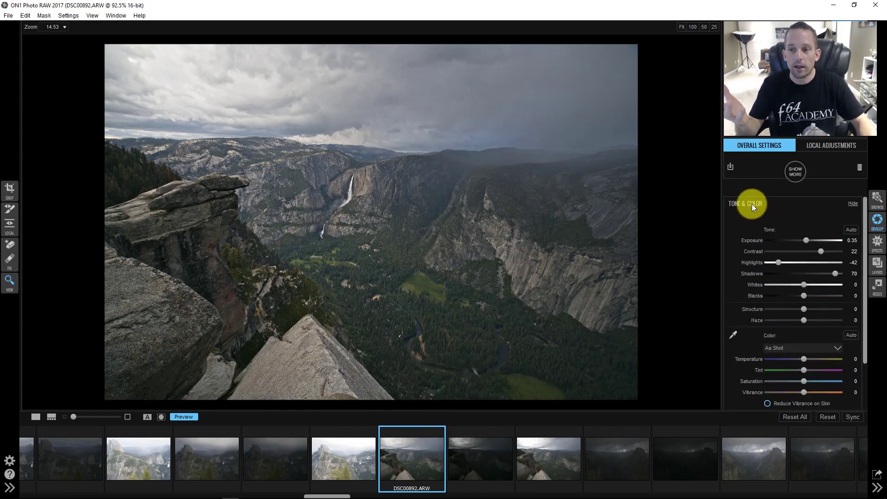
pyautogui.click(752, 203)
pyautogui.click(794, 171)
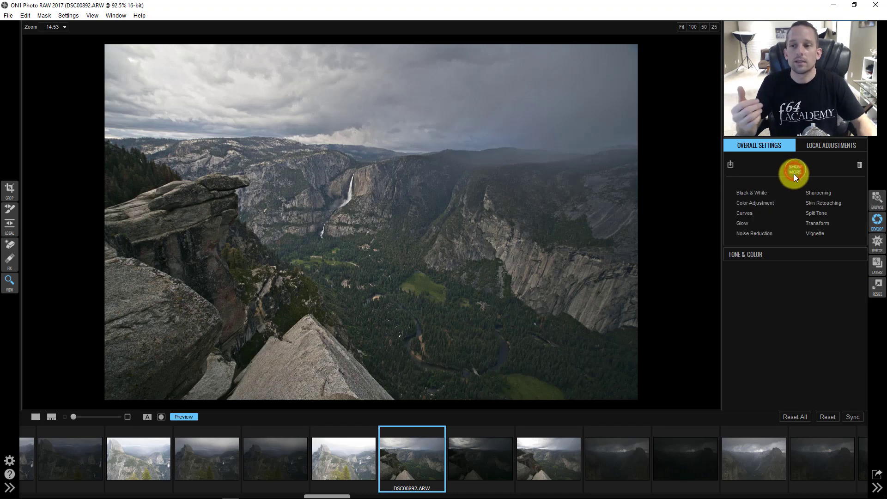
pyautogui.click(745, 204)
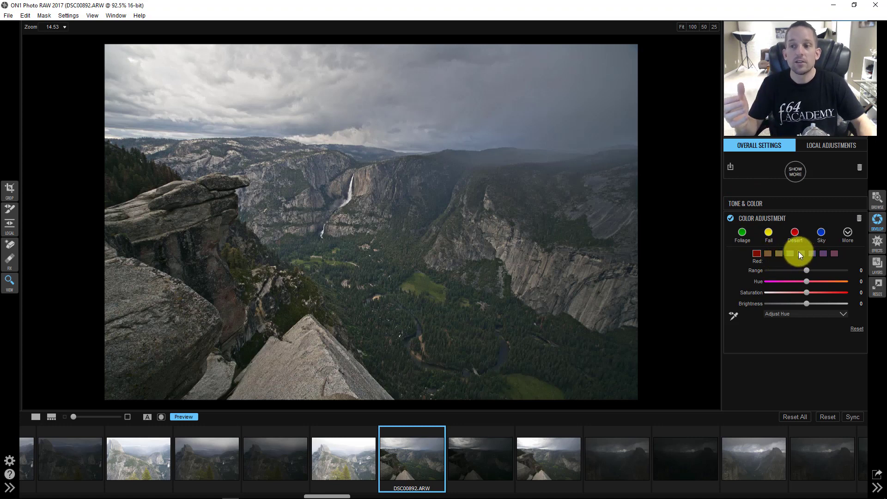
# - Target the green tones, shift their hue, then delete the Color Adjustment
pyautogui.click(732, 316)
pyautogui.click(536, 383)
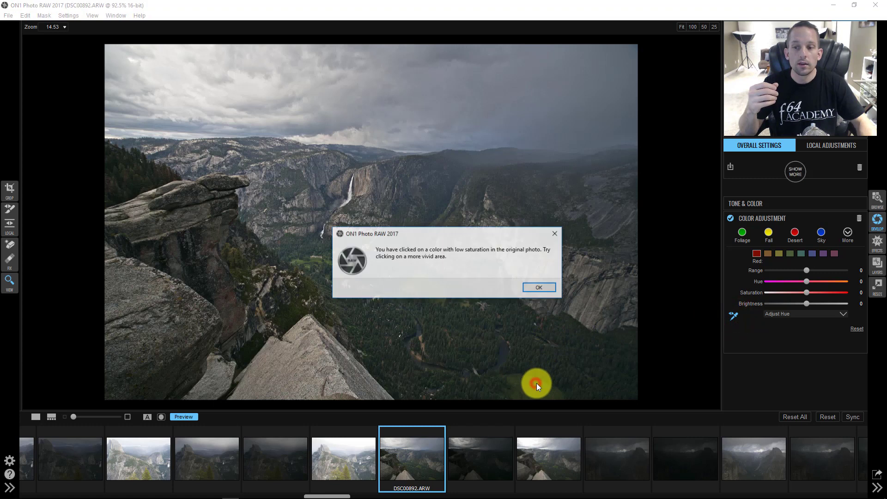
pyautogui.click(541, 286)
pyautogui.click(560, 368)
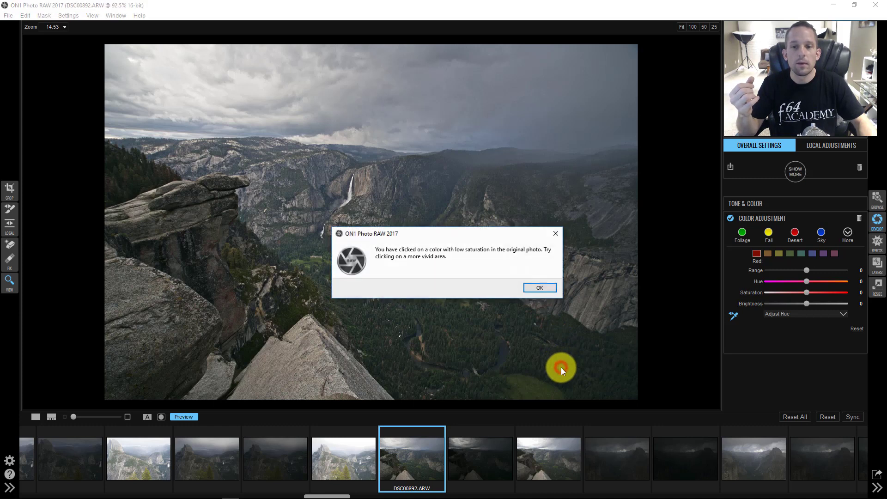
pyautogui.click(539, 287)
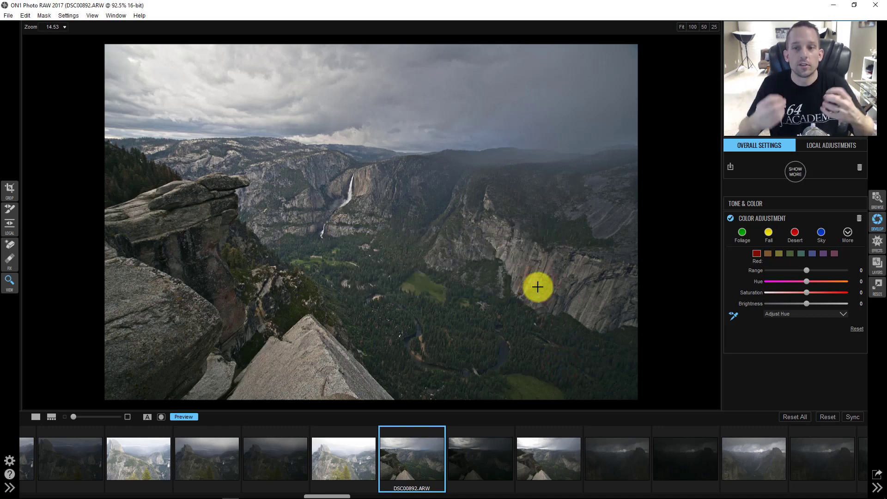
pyautogui.click(791, 253)
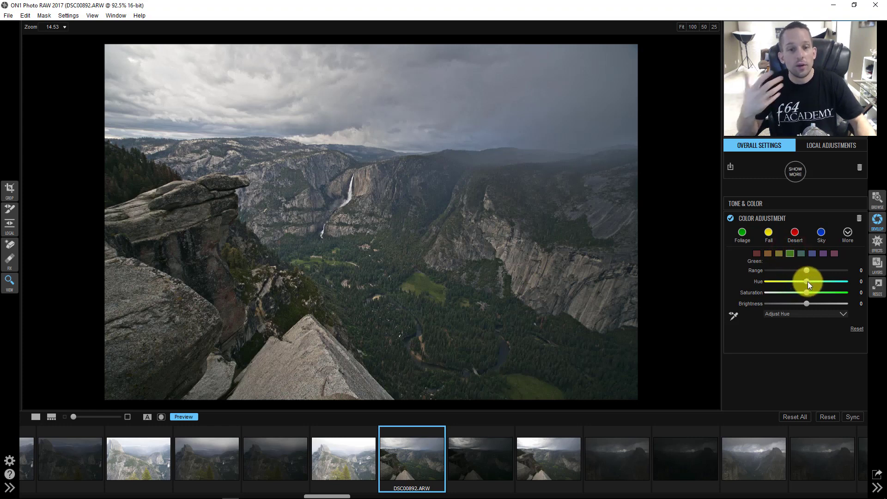
pyautogui.moveTo(805, 282); pyautogui.dragTo(823, 282)
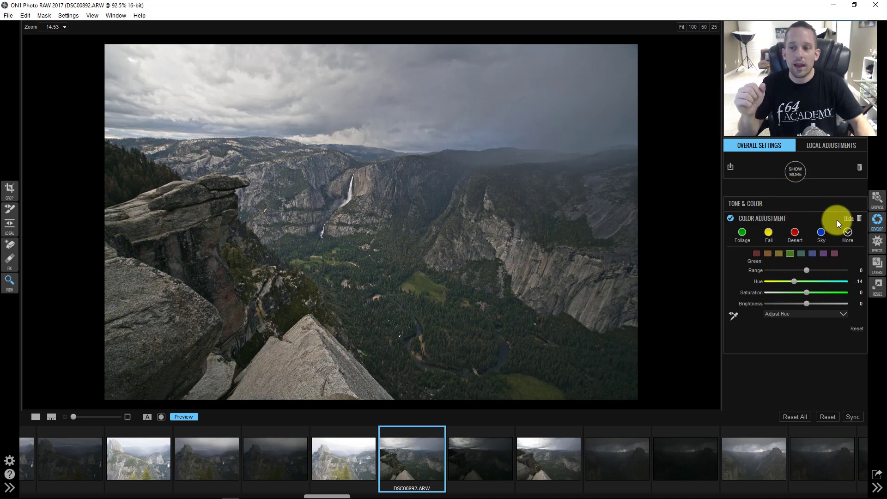
pyautogui.click(858, 218)
# - Add a Softlight Glow with amount 30 and halo 70, then collapse the adjustment panels
pyautogui.click(796, 171)
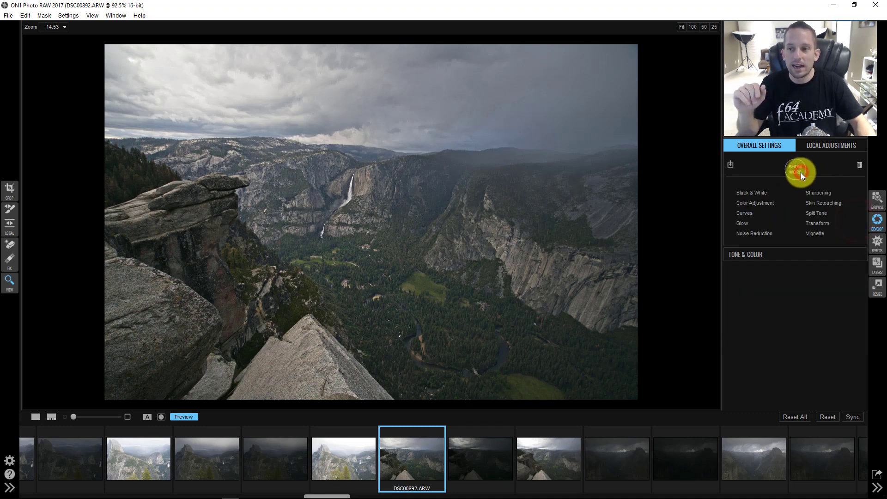
pyautogui.click(746, 224)
pyautogui.moveTo(770, 254); pyautogui.dragTo(785, 255)
pyautogui.moveTo(775, 265); pyautogui.dragTo(801, 253)
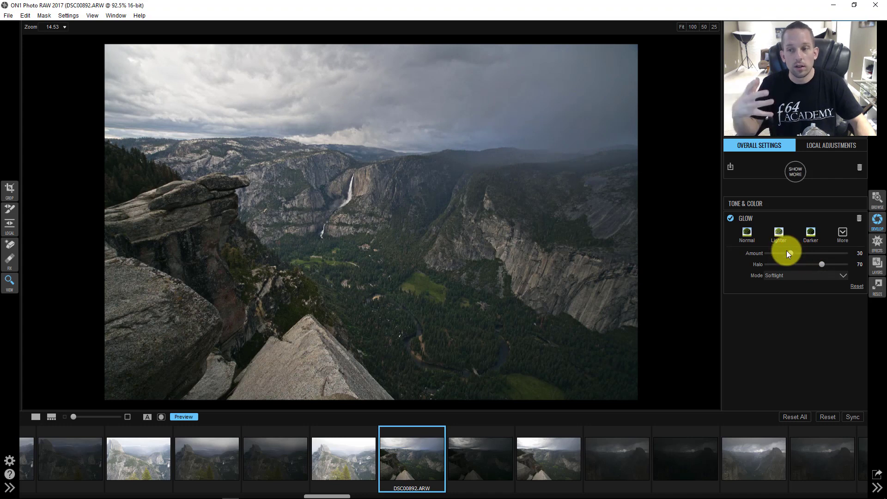
pyautogui.click(780, 203)
pyautogui.click(780, 204)
pyautogui.click(775, 219)
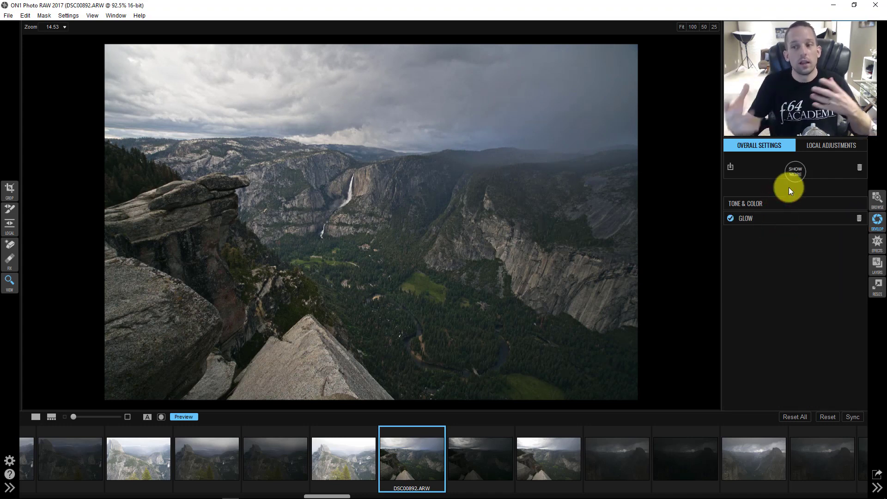
# - In Effects, add a Sunshine filter with amount 56, warmth 60 and saturation 36
pyautogui.click(877, 248)
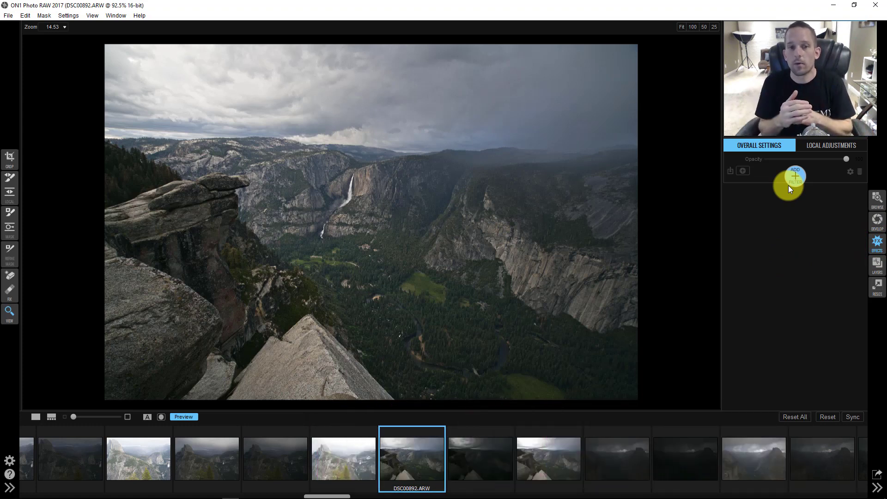
pyautogui.click(795, 176)
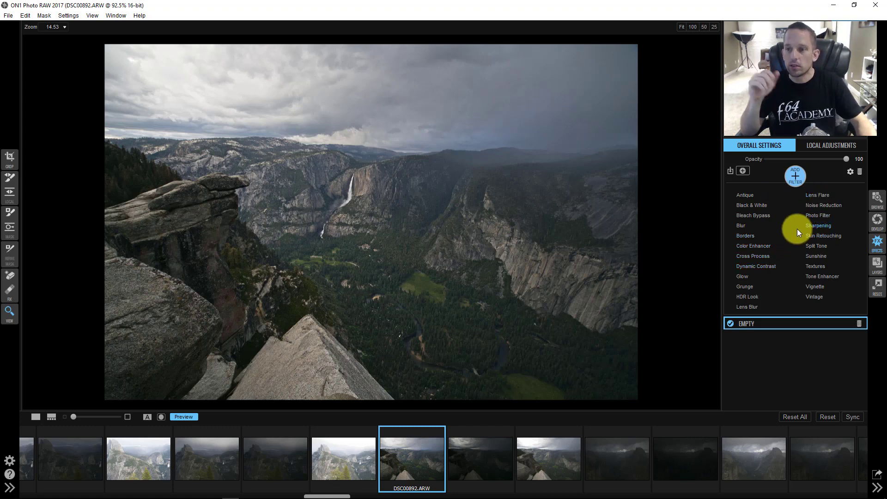
pyautogui.click(814, 257)
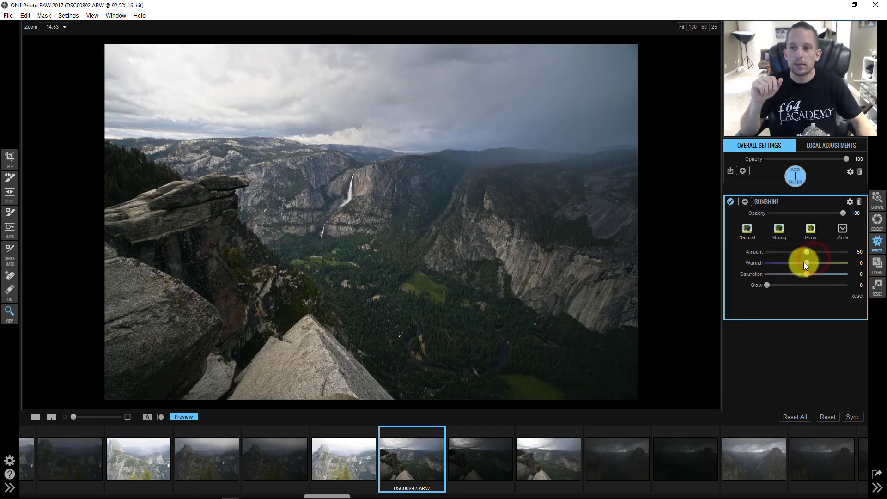
pyautogui.moveTo(804, 262); pyautogui.dragTo(830, 275)
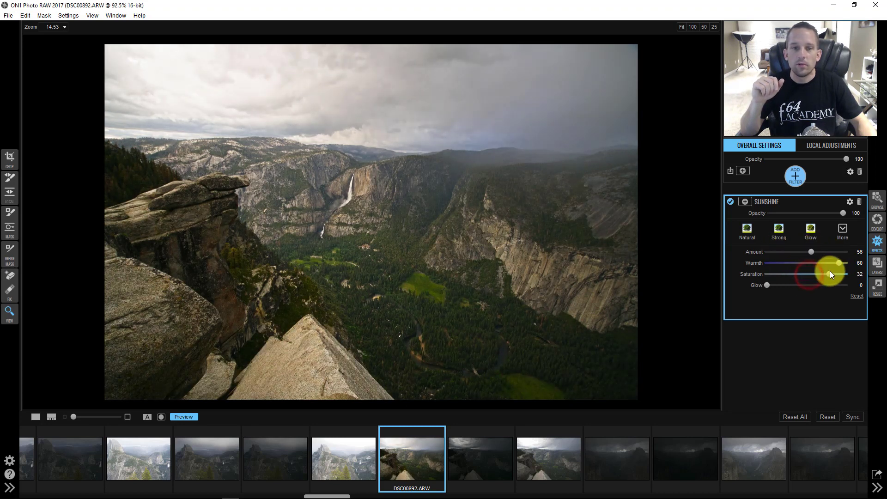
# - Back in Develop, set a Custom white balance of temperature -7 and tint 12
pyautogui.click(876, 221)
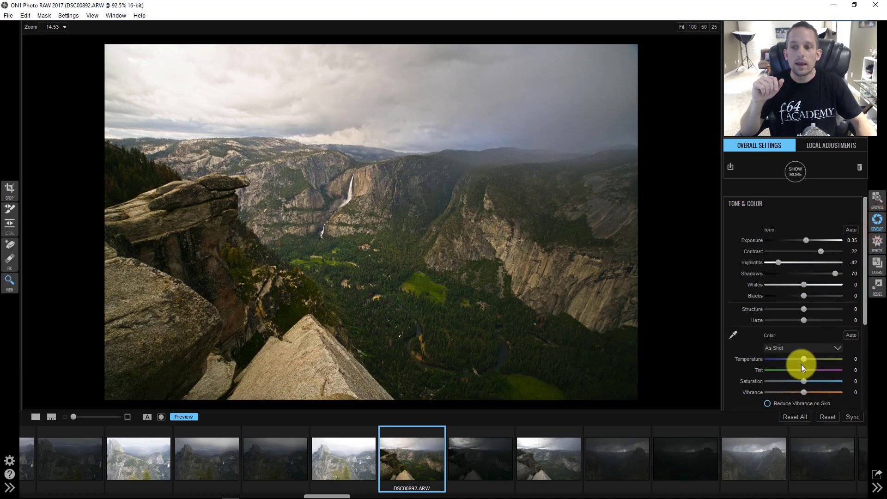
pyautogui.moveTo(803, 361); pyautogui.dragTo(816, 358)
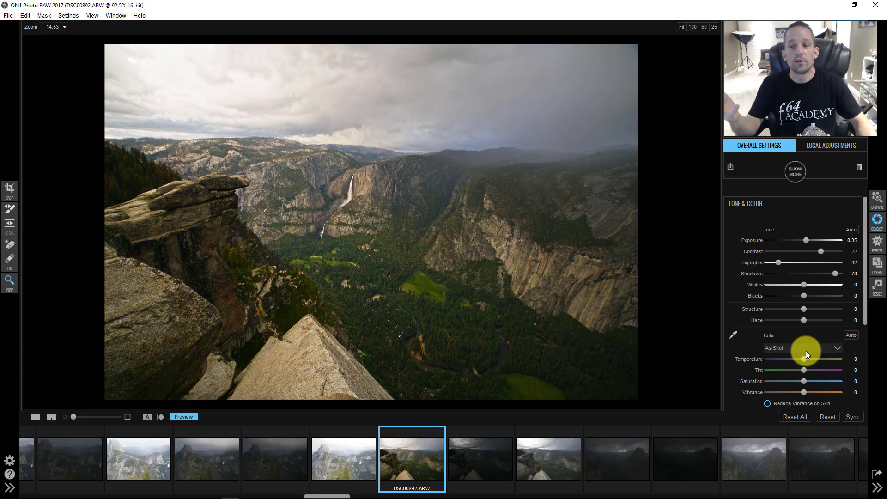
pyautogui.moveTo(796, 359); pyautogui.dragTo(812, 372)
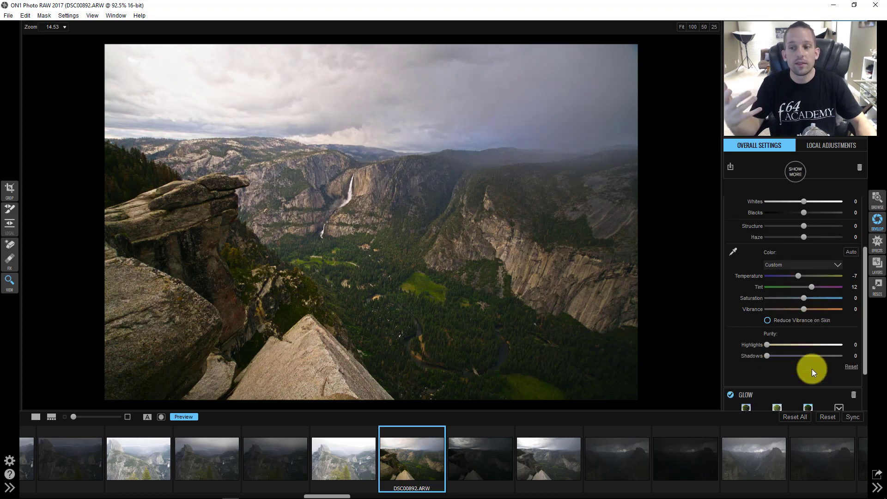
pyautogui.scroll(-4, 811, 370)
pyautogui.scroll(1, 806, 324)
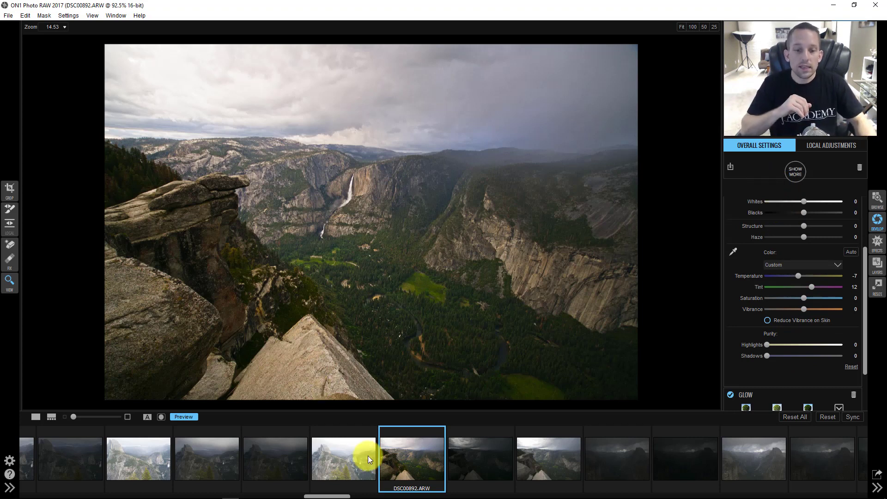
# - Copy DSC00892.ARW's settings from its thumbnail and paste all of them onto DSC00894.ARW
pyautogui.rightClick(400, 453)
pyautogui.click(428, 392)
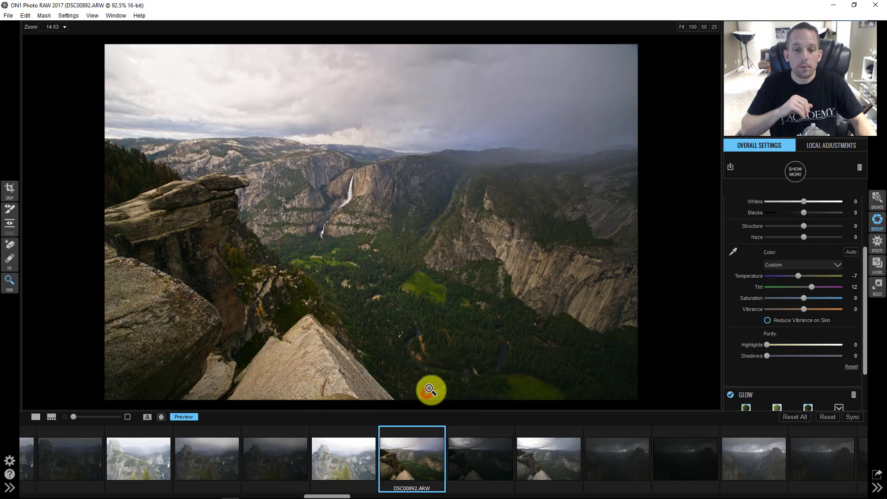
pyautogui.click(557, 457)
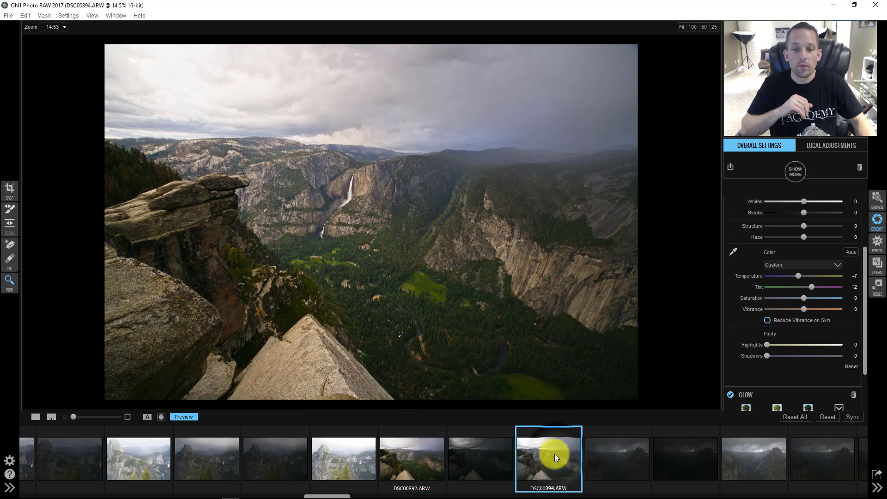
pyautogui.rightClick(542, 454)
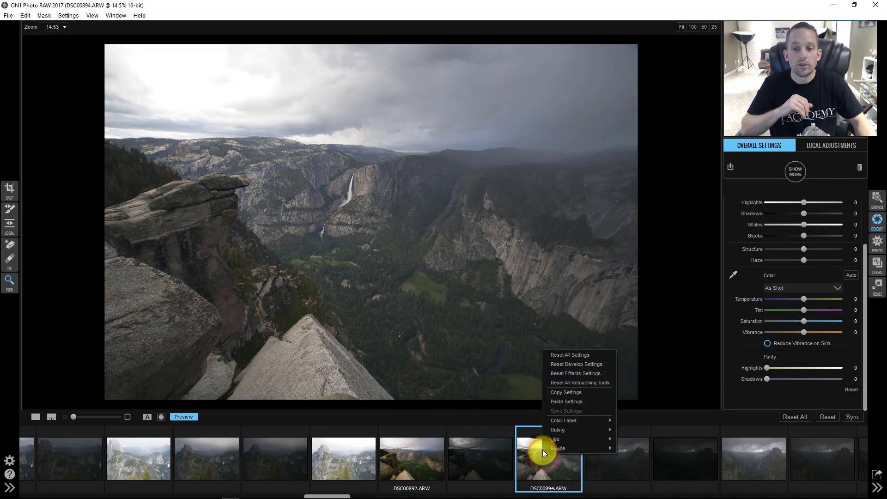
pyautogui.click(565, 401)
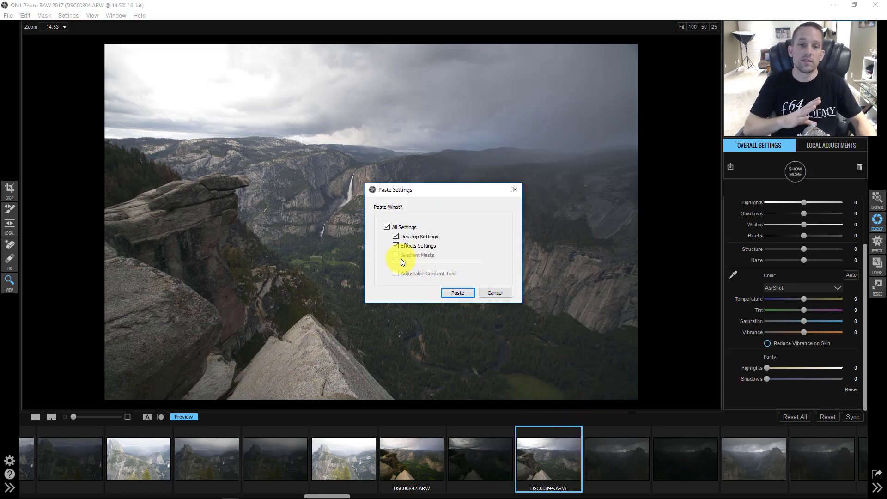
pyautogui.click(457, 293)
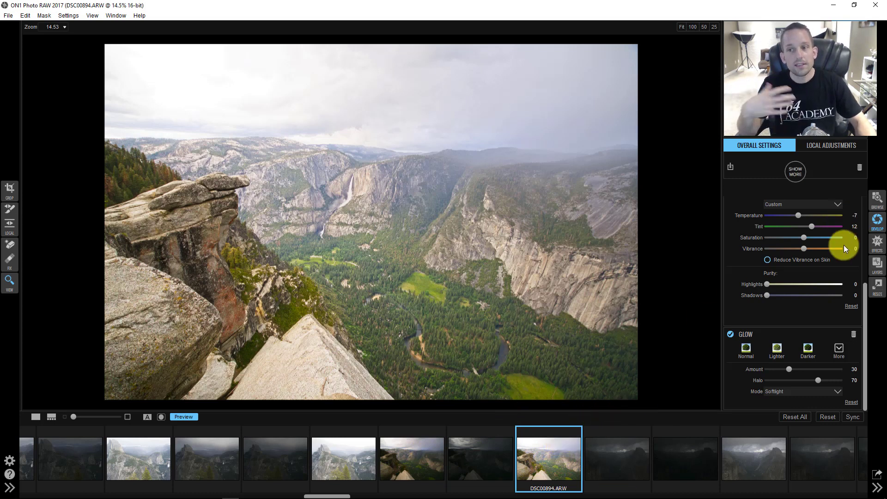
# - Darken DSC00894.ARW's exposure, then use Reset All to return it to the original
pyautogui.scroll(3, 827, 257)
pyautogui.moveTo(797, 239); pyautogui.dragTo(797, 241)
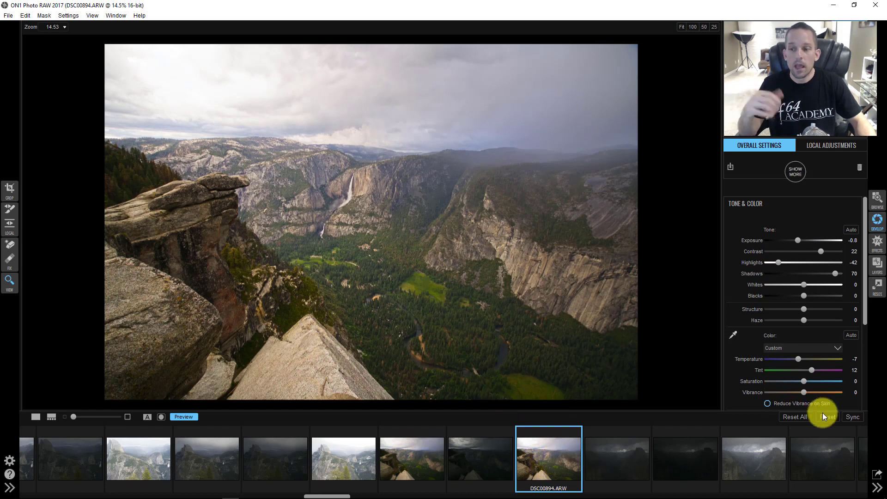
pyautogui.click(799, 416)
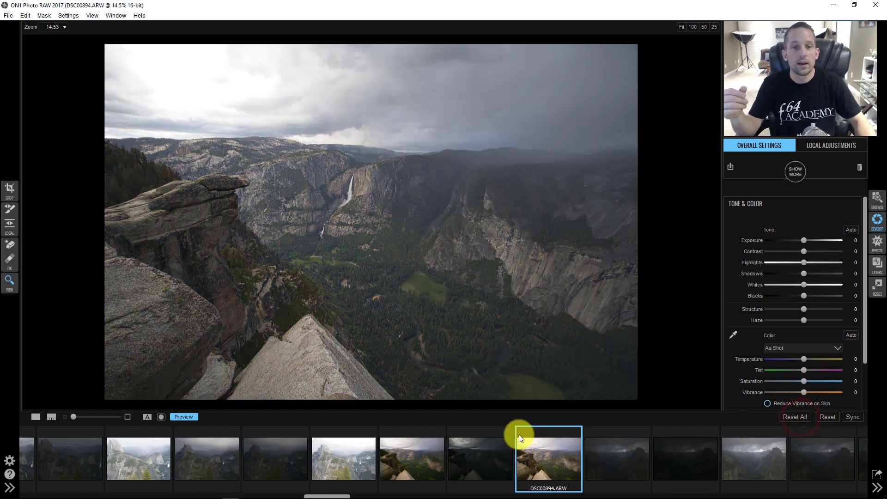
# - Select the edited DSC00892.ARW thumbnail in the filmstrip
pyautogui.click(418, 451)
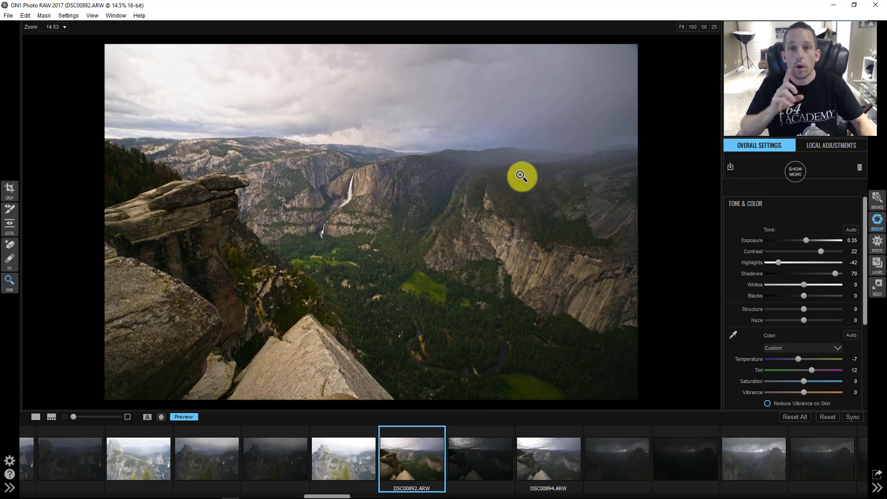
pyautogui.click(877, 201)
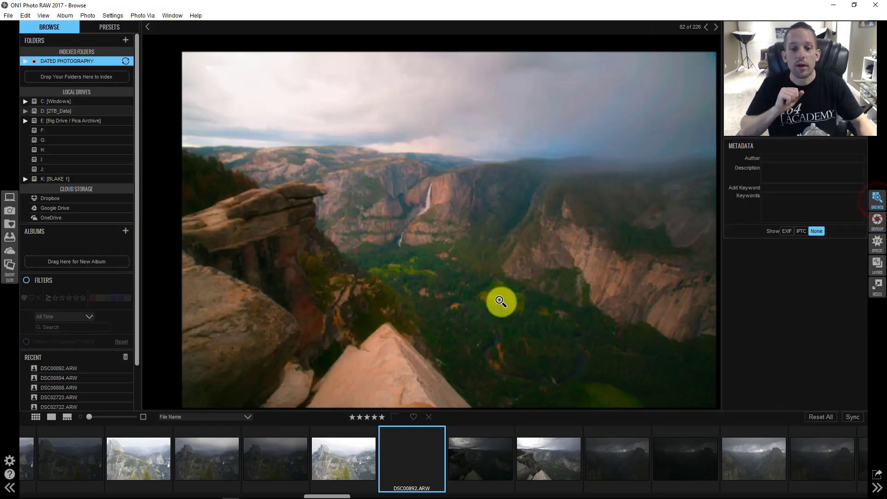
pyautogui.click(422, 459)
pyautogui.click(8, 15)
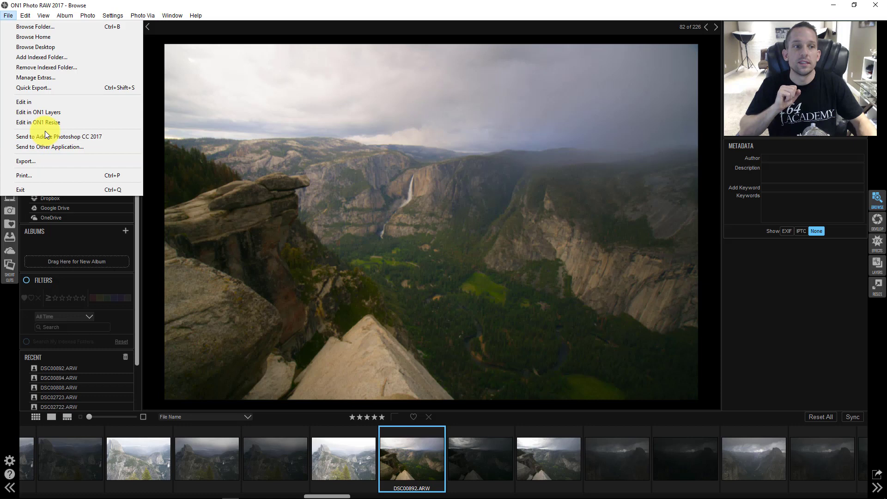
pyautogui.click(772, 305)
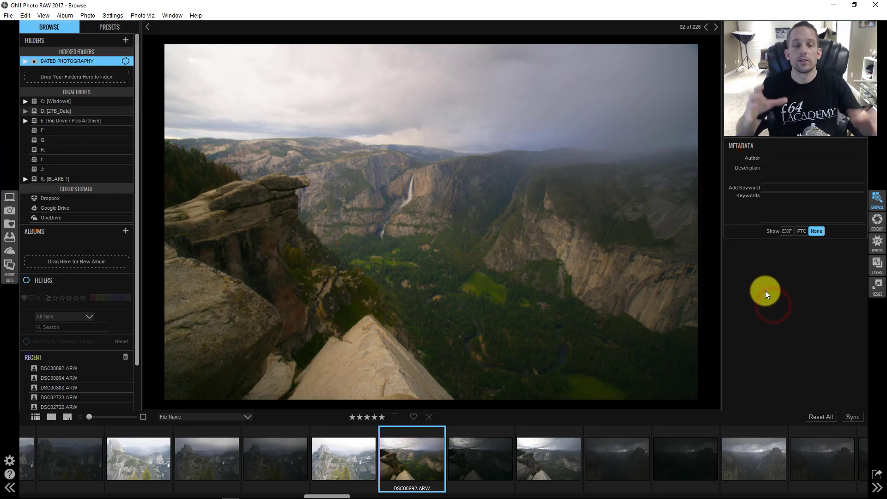